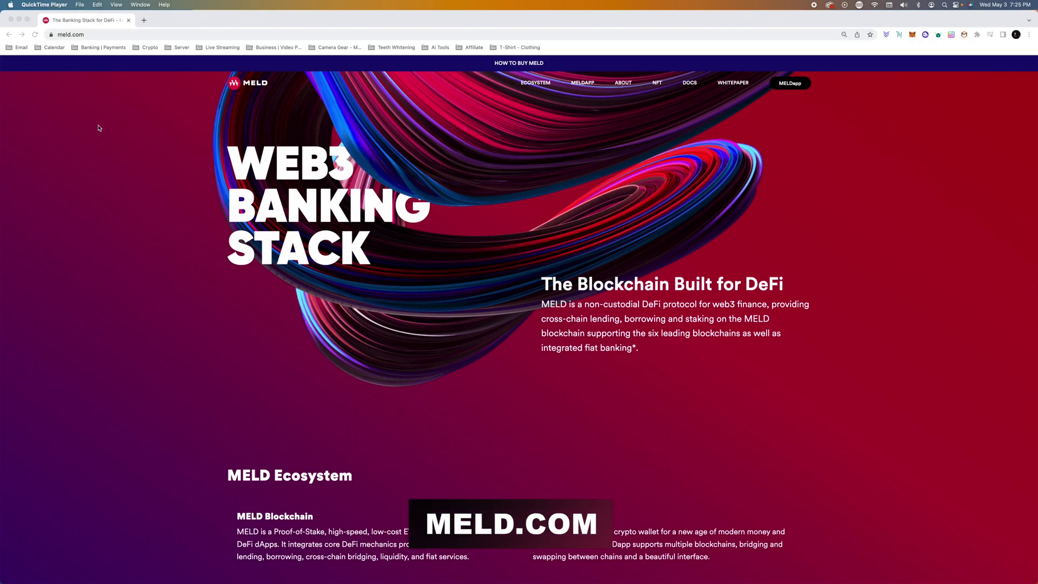
Bring the browser forward and scroll through the MELD web page
click(35, 35)
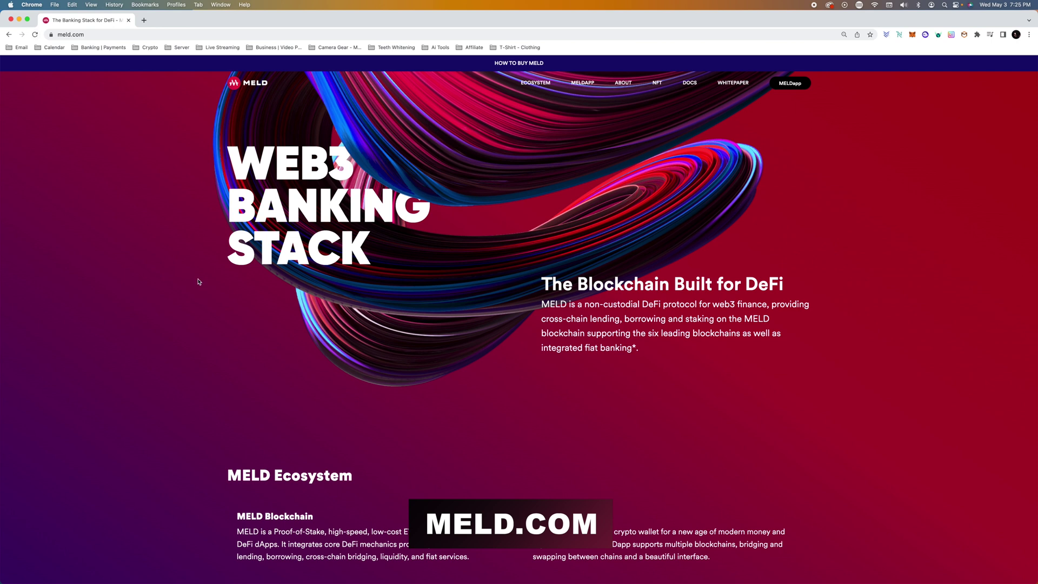
scroll(172, 270, down, 8)
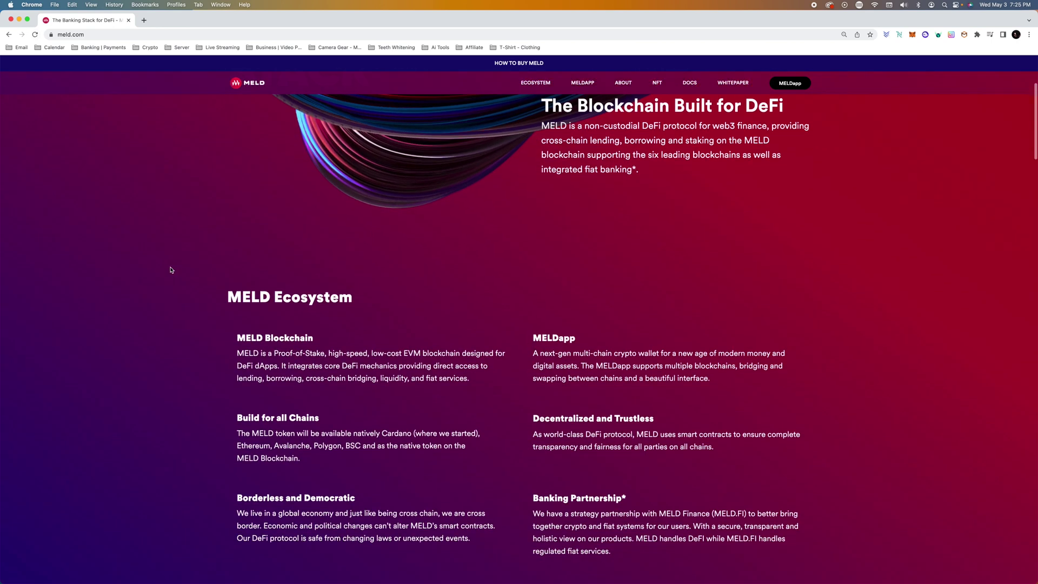
scroll(165, 262, down, 15)
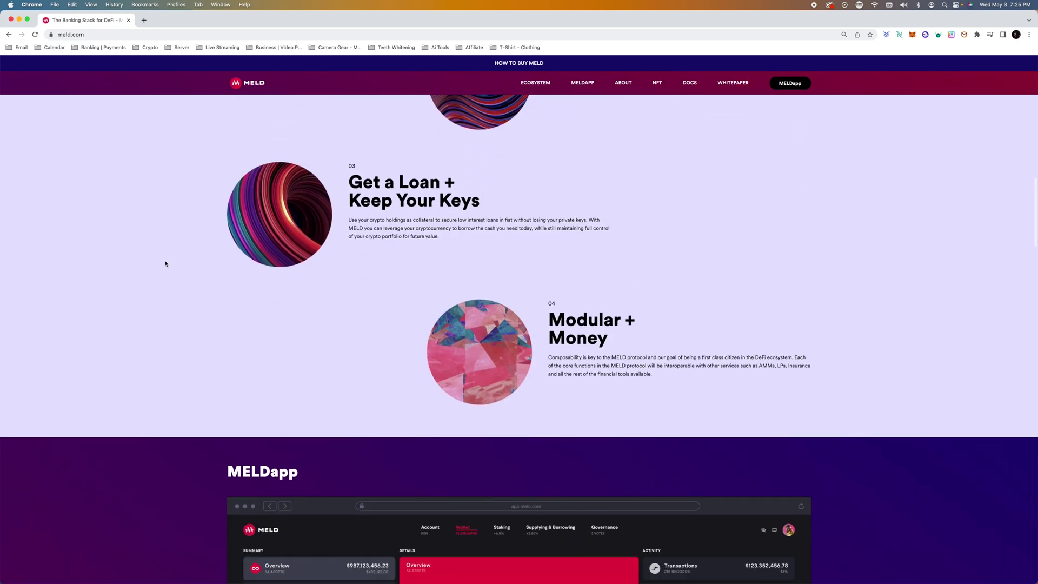
scroll(165, 263, up, 1)
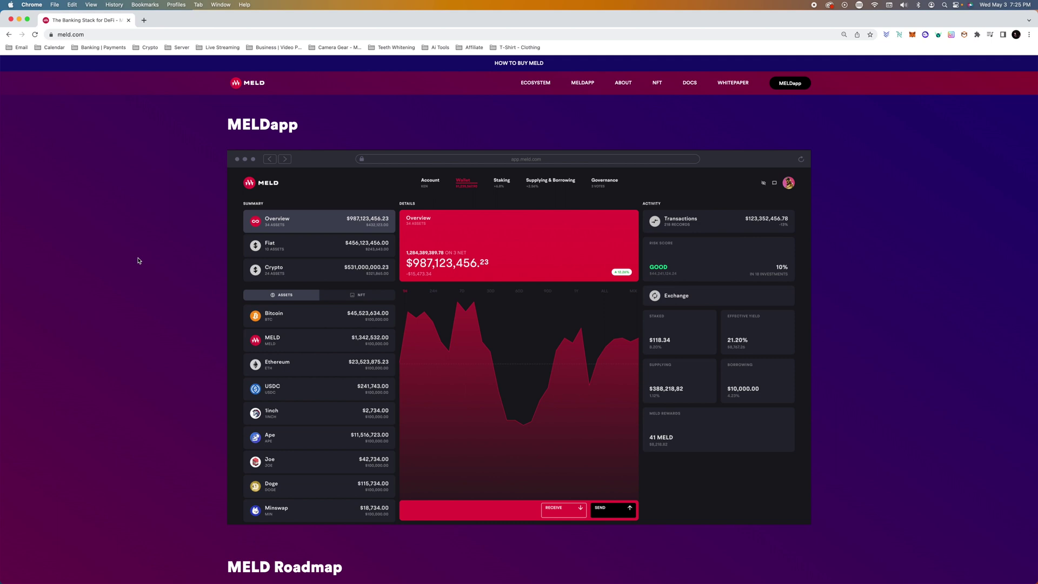
scroll(136, 260, down, 4)
scroll(192, 214, up, 5)
scroll(191, 216, up, 2)
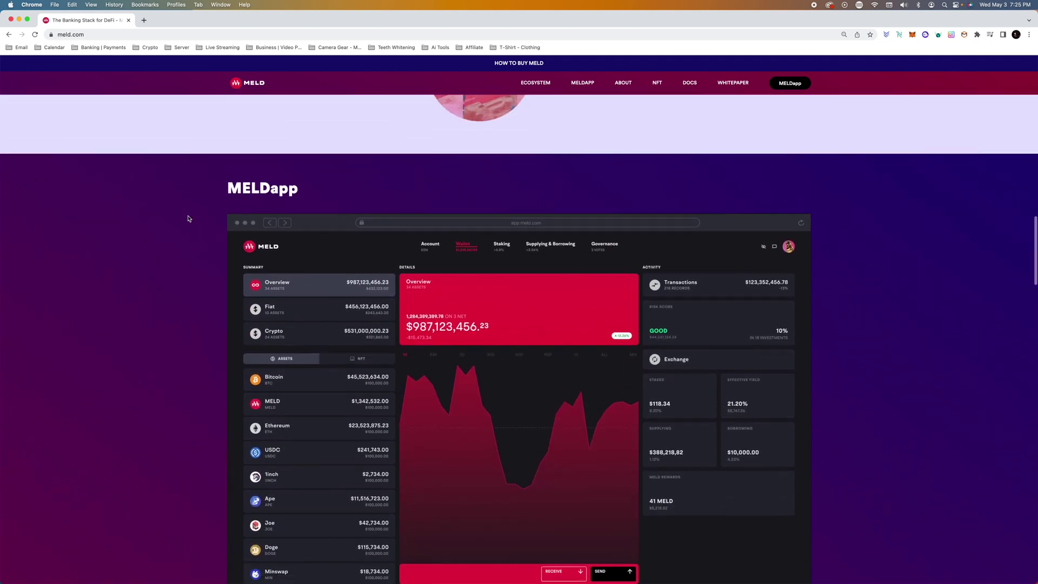
scroll(190, 216, down, 2)
scroll(162, 280, down, 10)
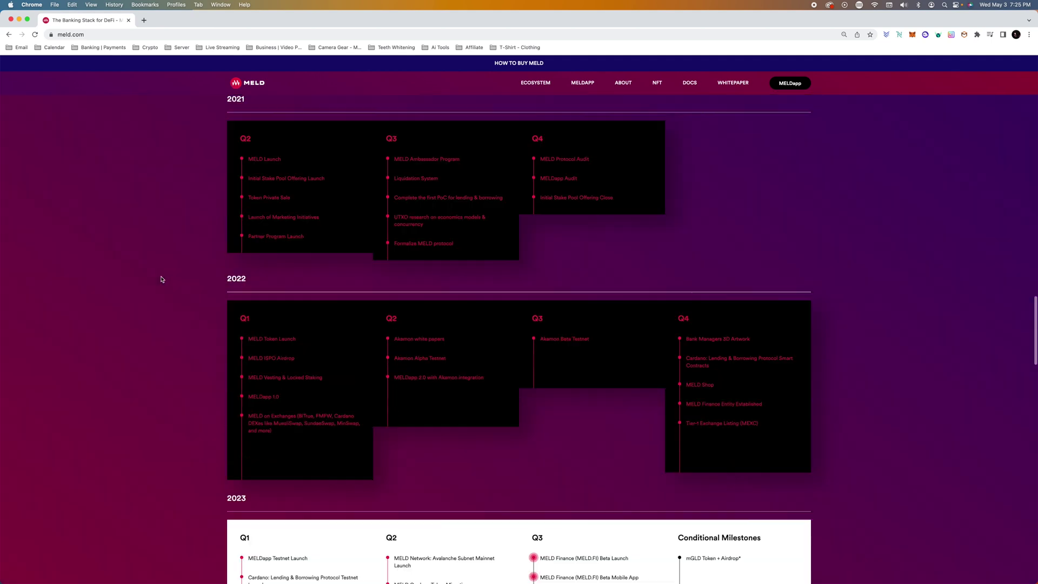
scroll(151, 276, up, 3)
scroll(81, 257, down, 1)
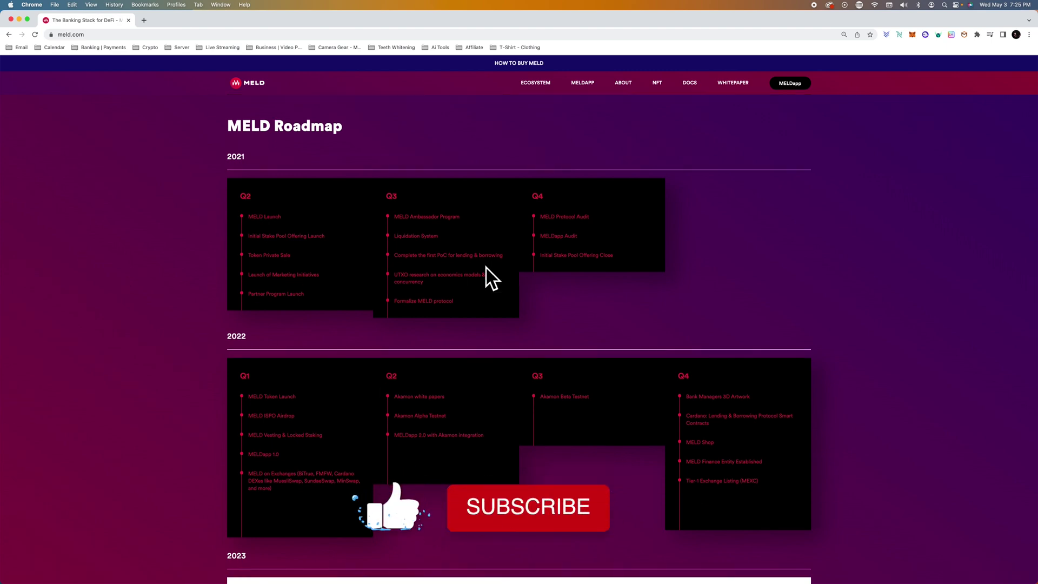
scroll(325, 348, down, 5)
scroll(333, 349, down, 3)
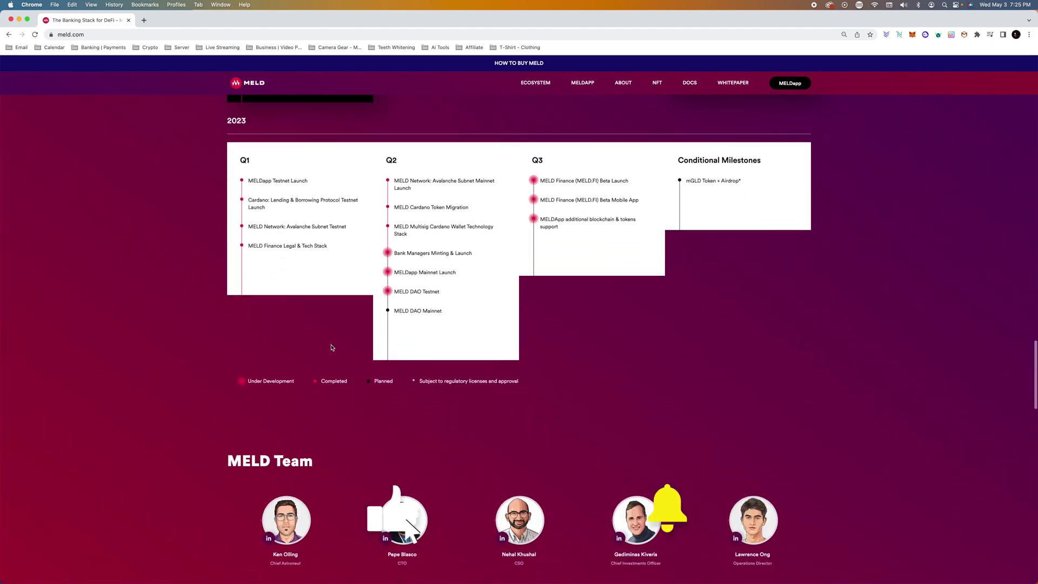
scroll(332, 347, up, 1)
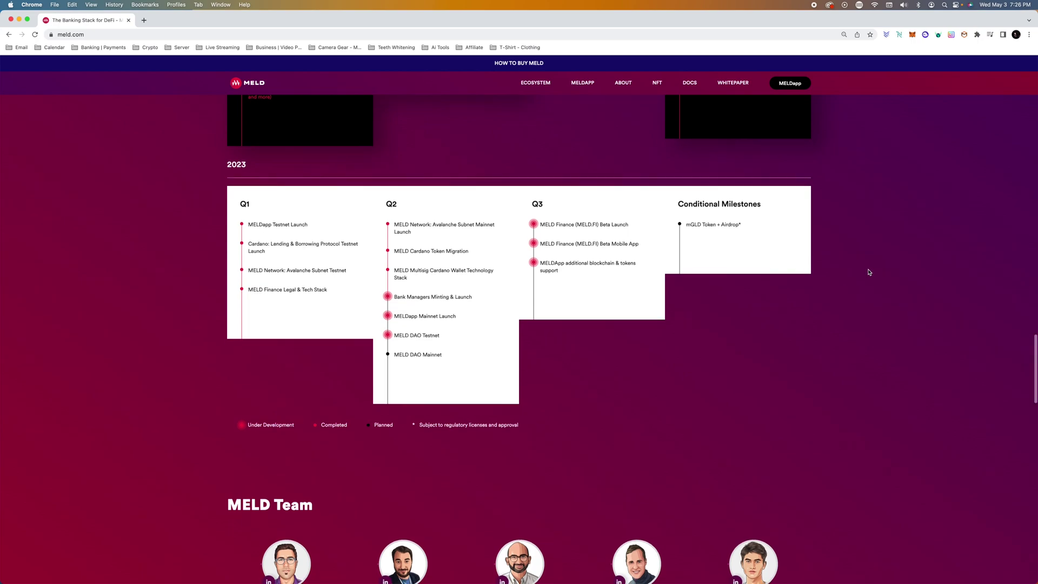
scroll(869, 271, up, 20)
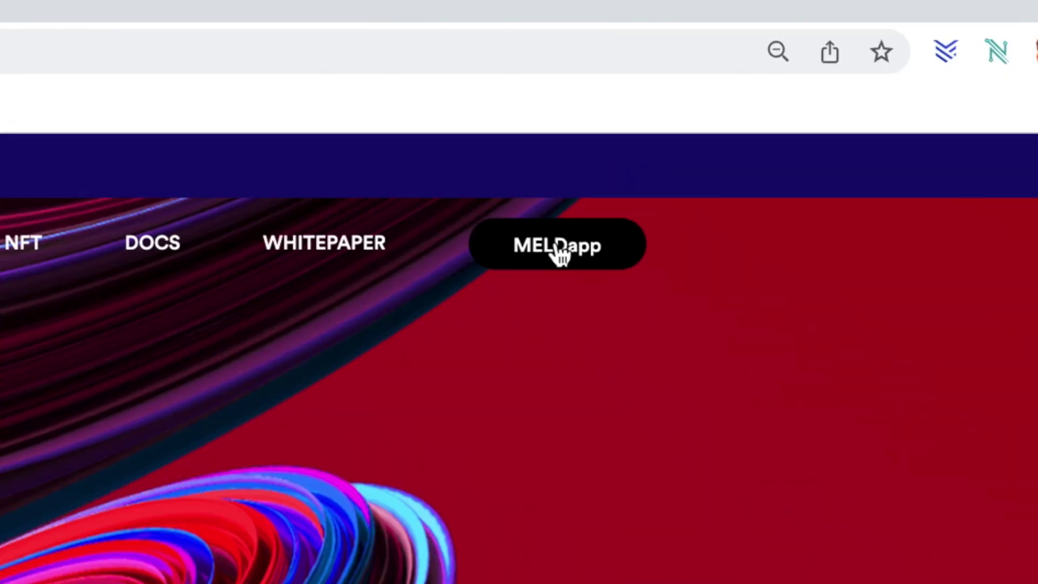
Launch the MELDapp, accept the Terms and Disclaimer, and choose CREATE WALLET
click(558, 248)
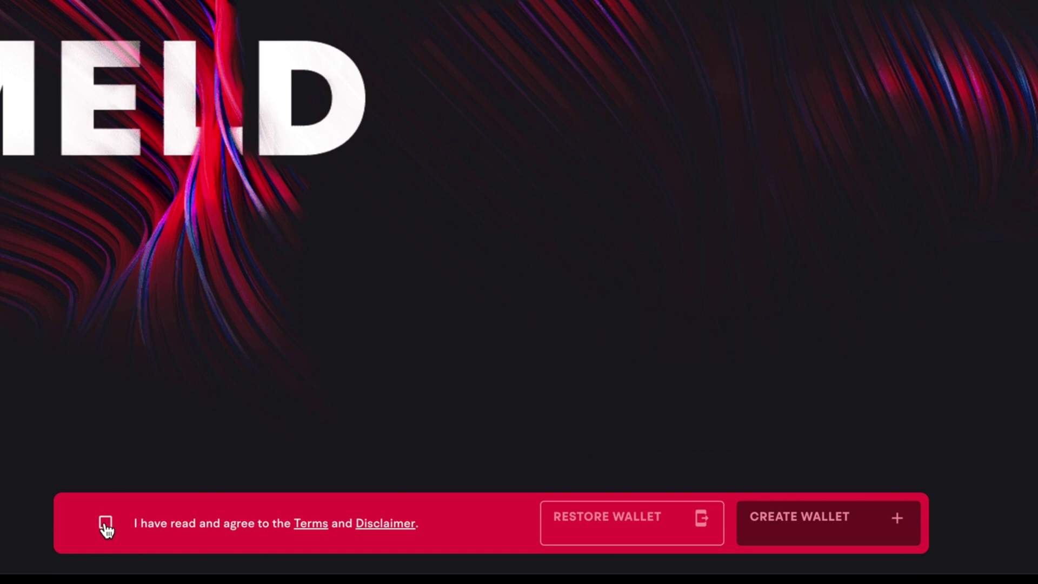
click(365, 564)
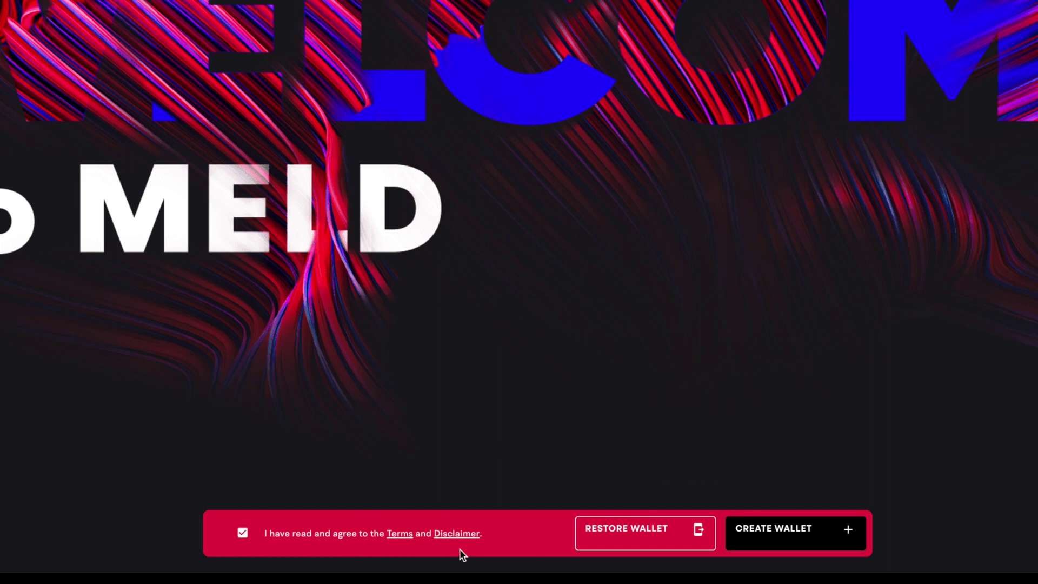
click(772, 550)
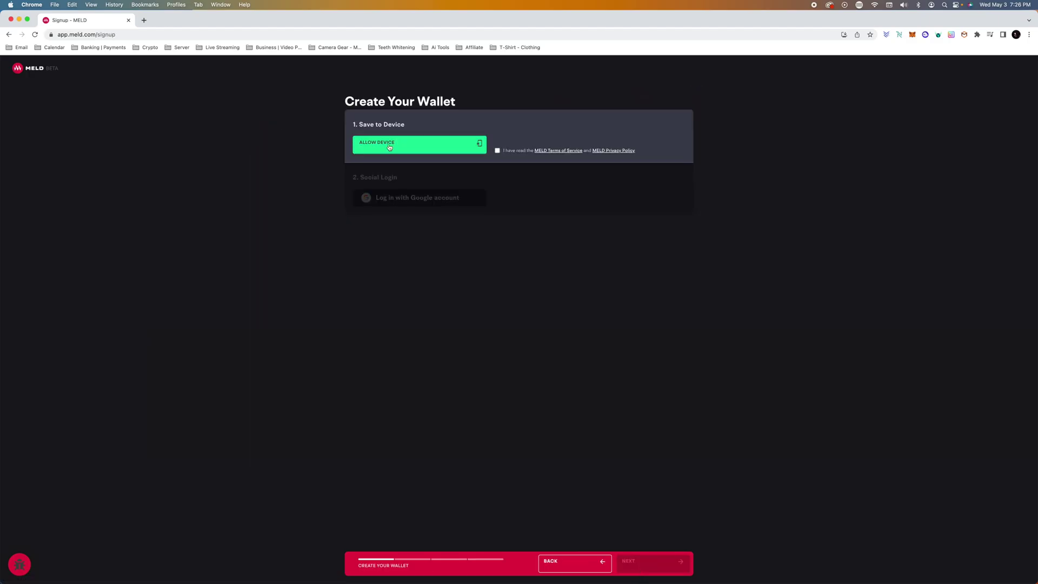
Allow saving the wallet to this device after accepting the Terms of Service and Privacy Policy
click(389, 147)
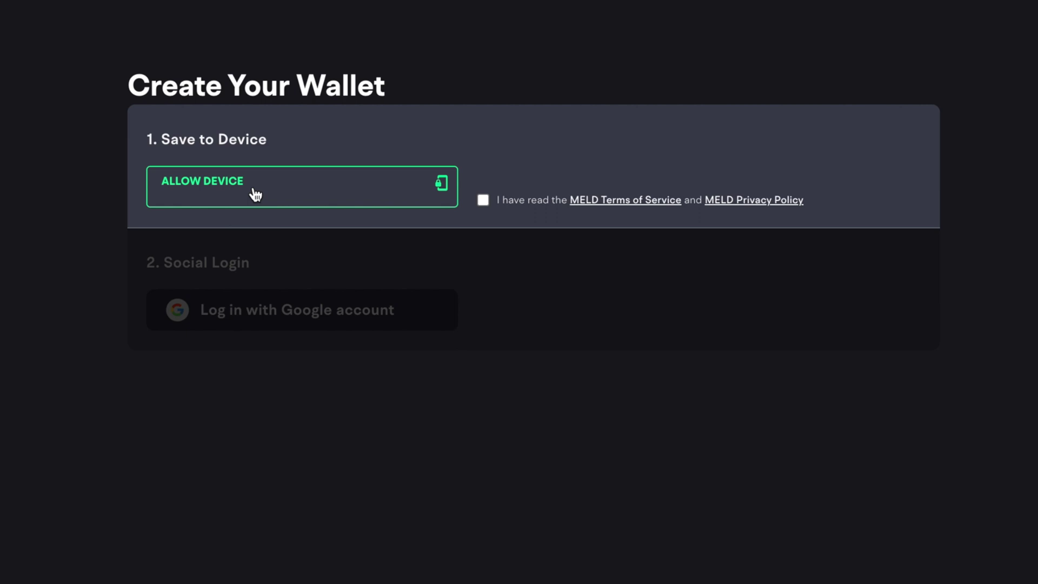
click(256, 195)
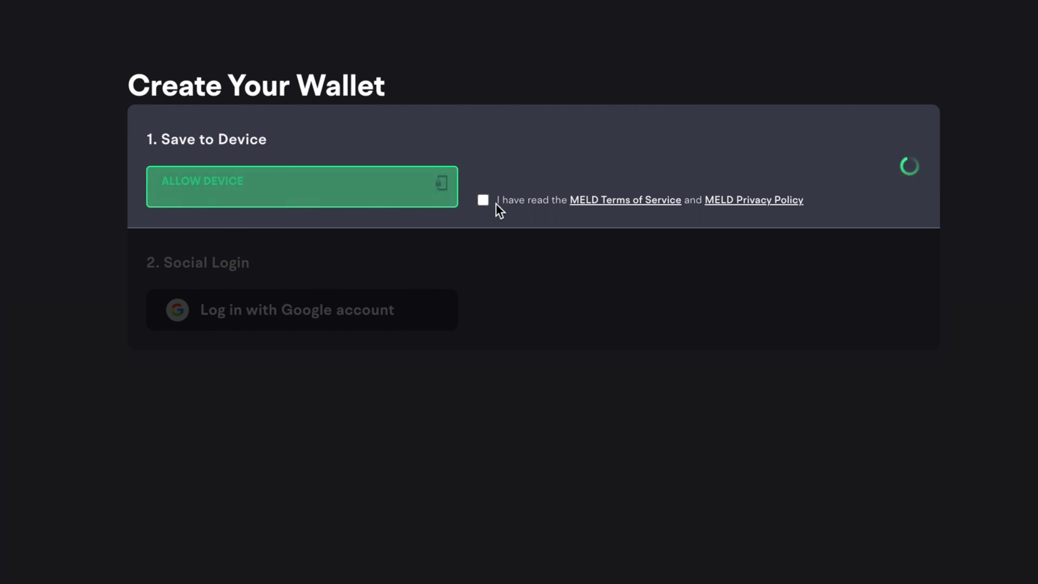
click(485, 202)
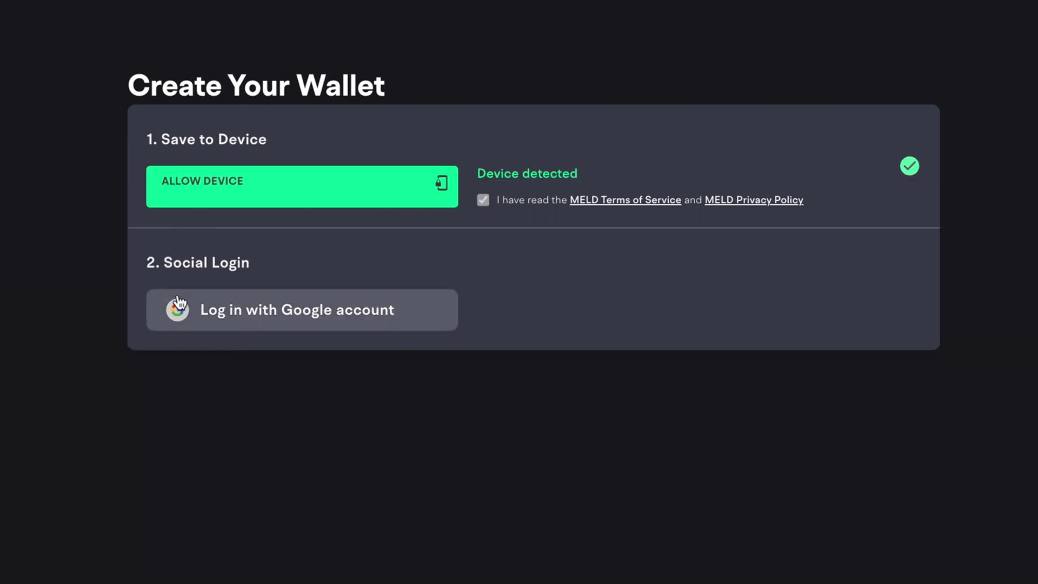
Sign in with a Google account and continue to the next setup step
click(260, 309)
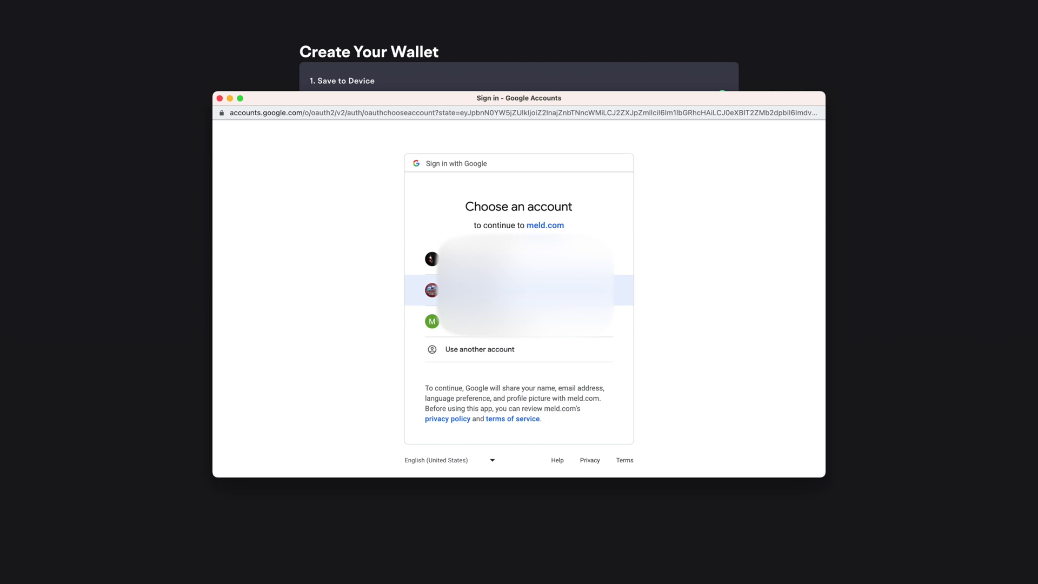
click(471, 322)
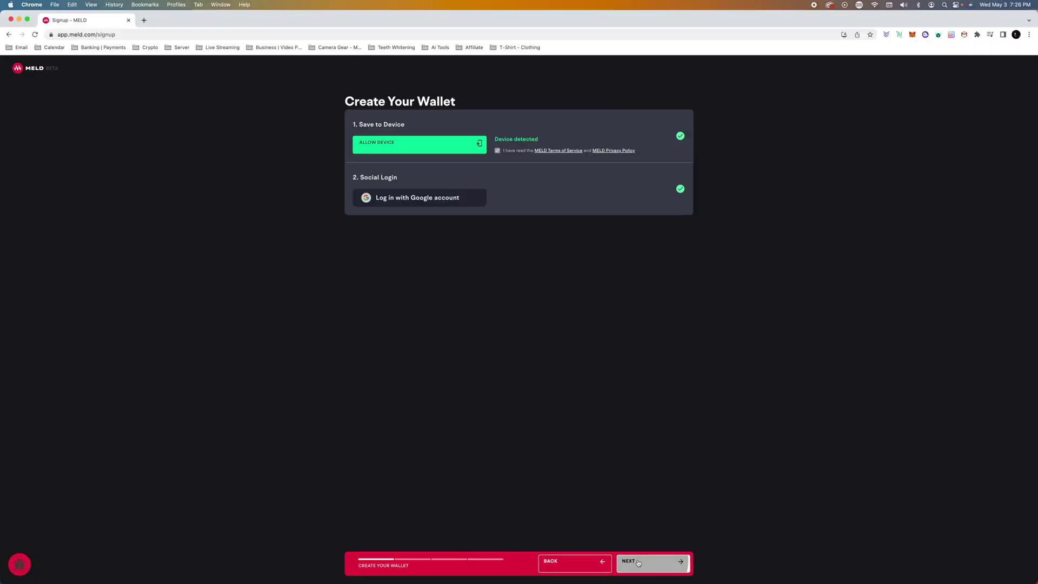
click(639, 563)
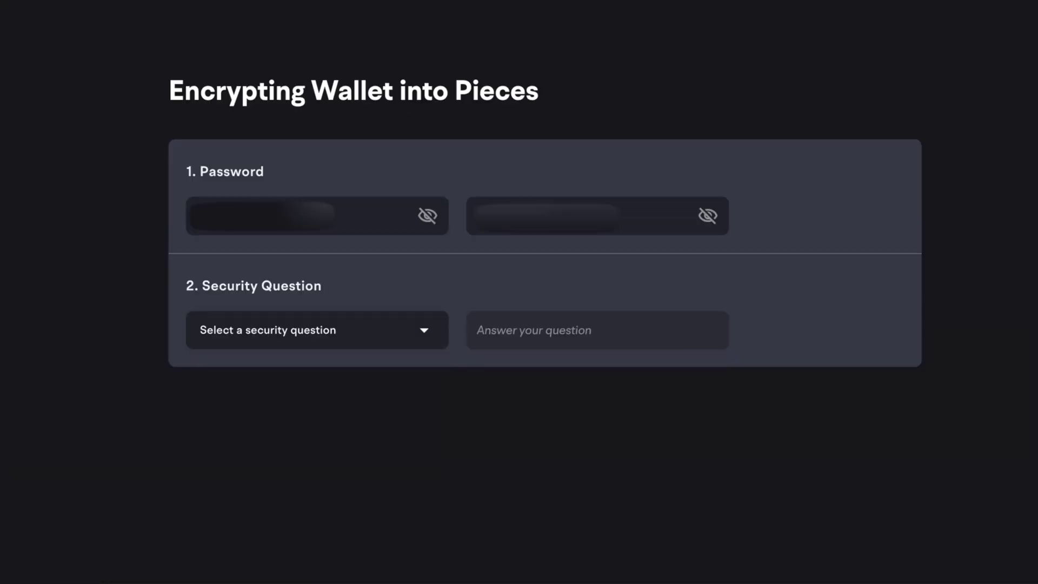
Enter and confirm the wallet password, pick a security question, and enter its answer
click(395, 159)
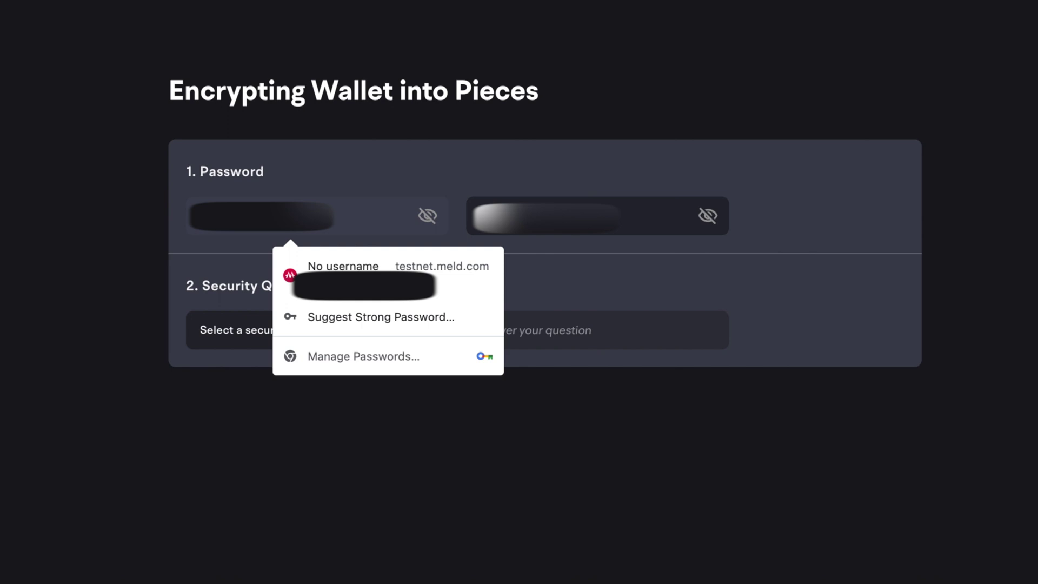
click(486, 215)
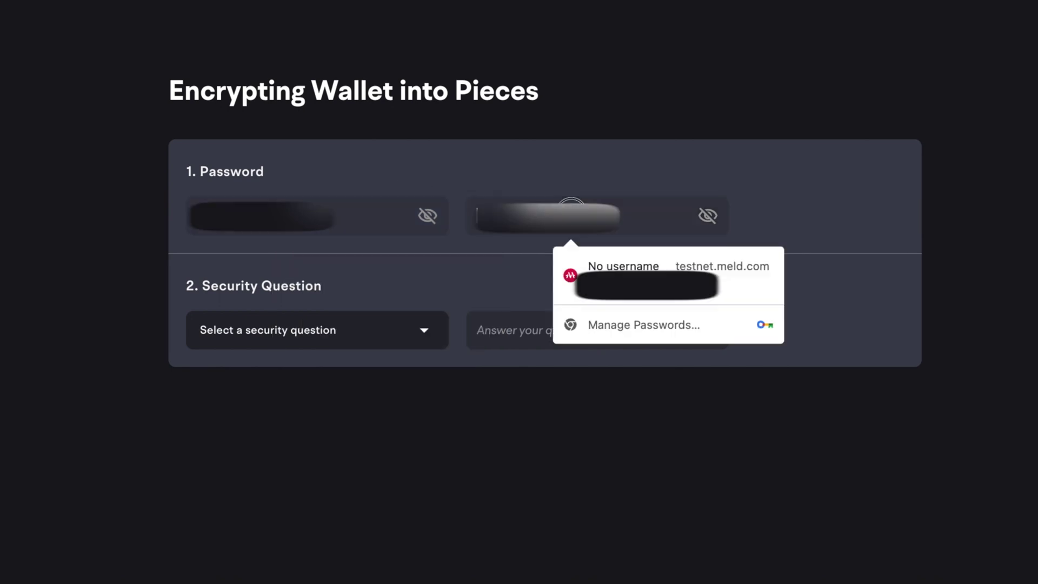
key(Escape)
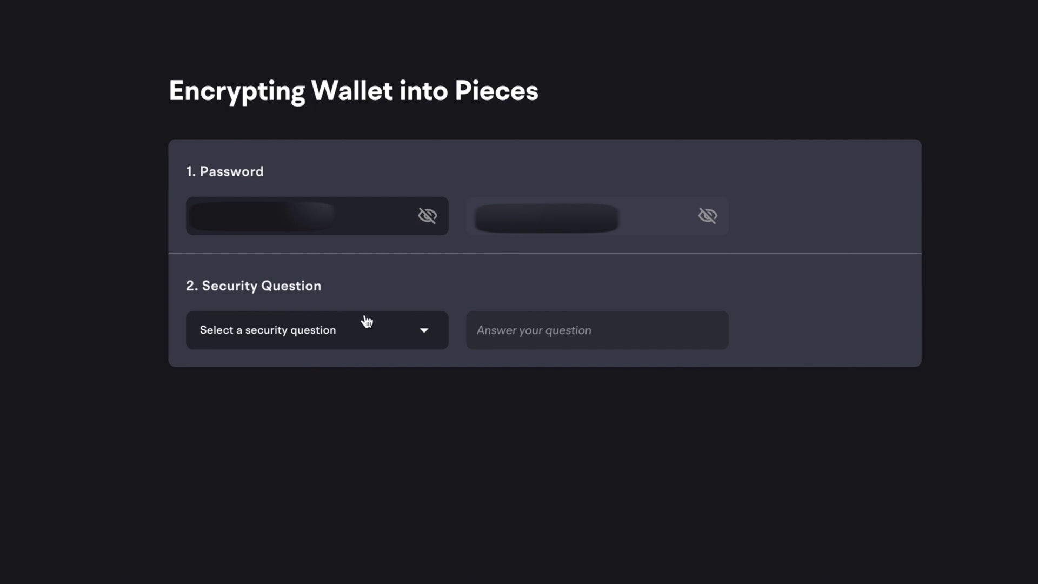
click(342, 331)
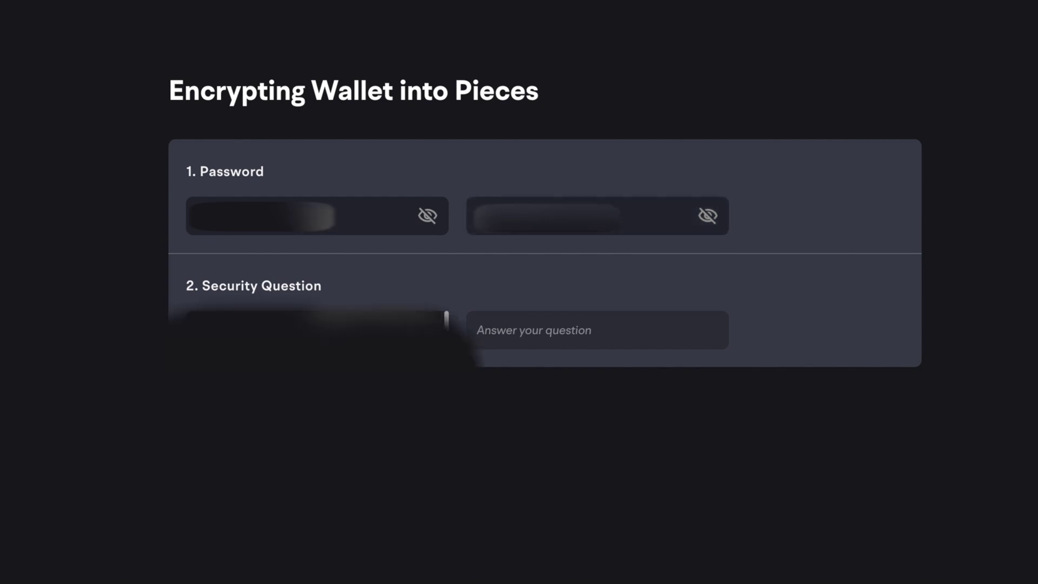
click(563, 330)
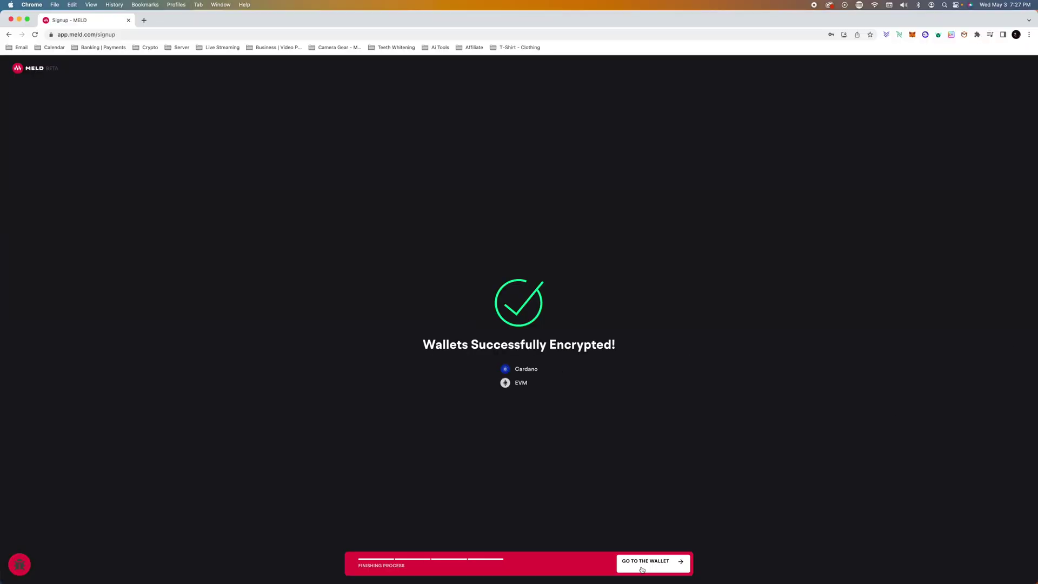
Go to the new wallet's dashboard at app.meld.com/wallet
click(643, 566)
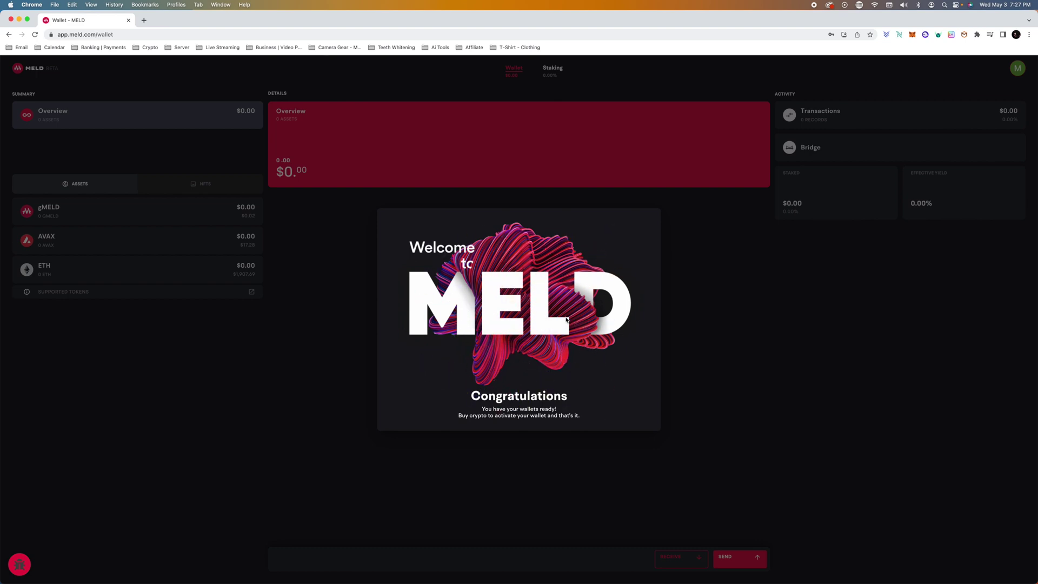
Close the Welcome to MELD message and switch between the NFTS and ASSETS tabs twice
click(765, 346)
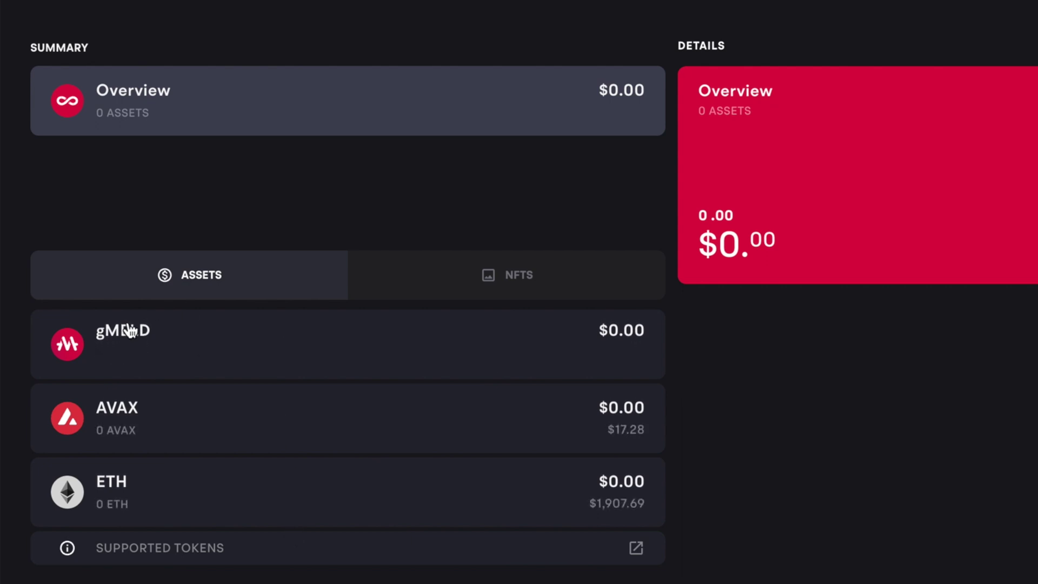
mouse_move(122, 332)
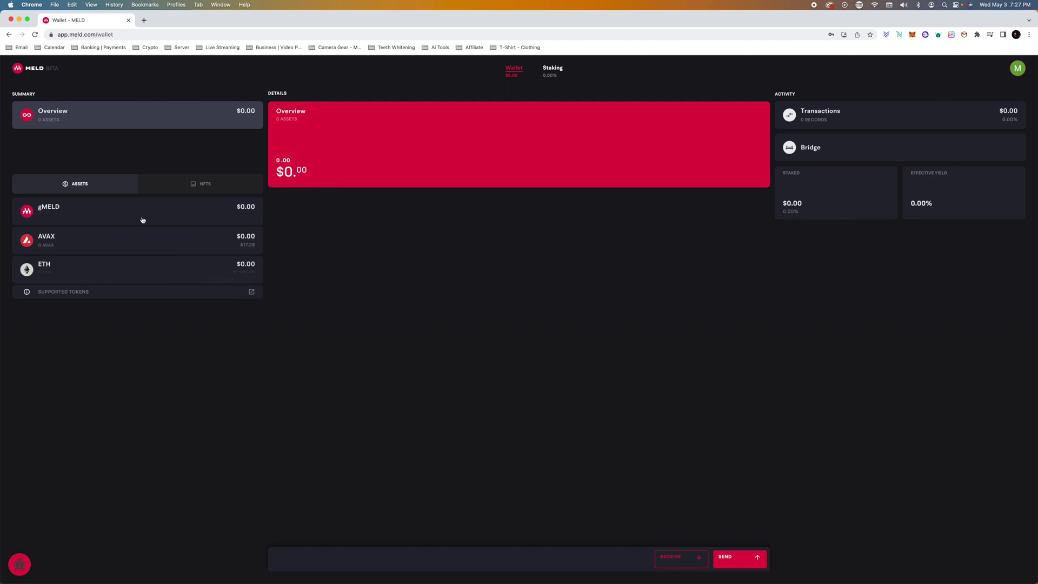
click(171, 185)
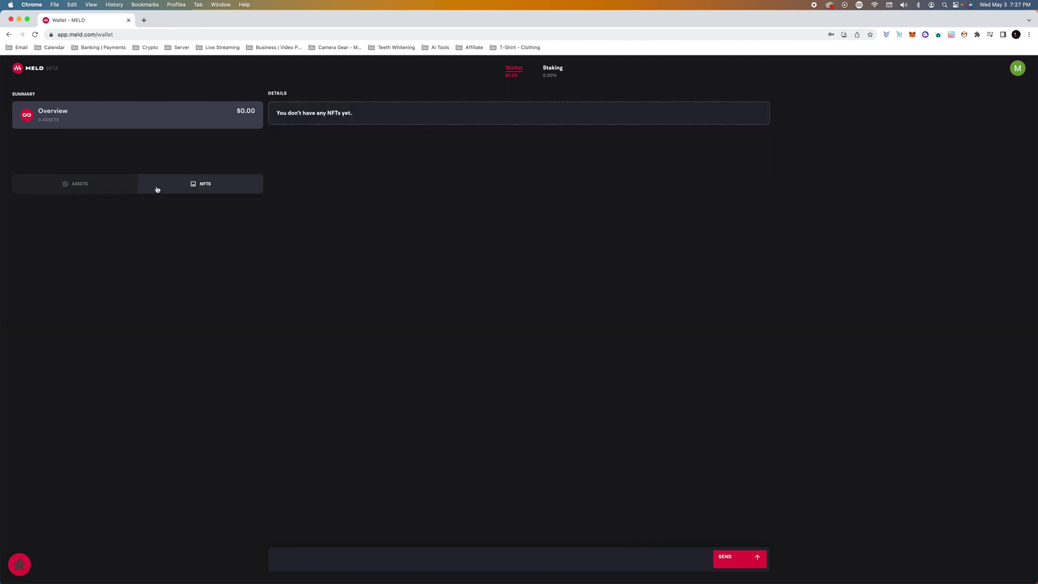
click(102, 185)
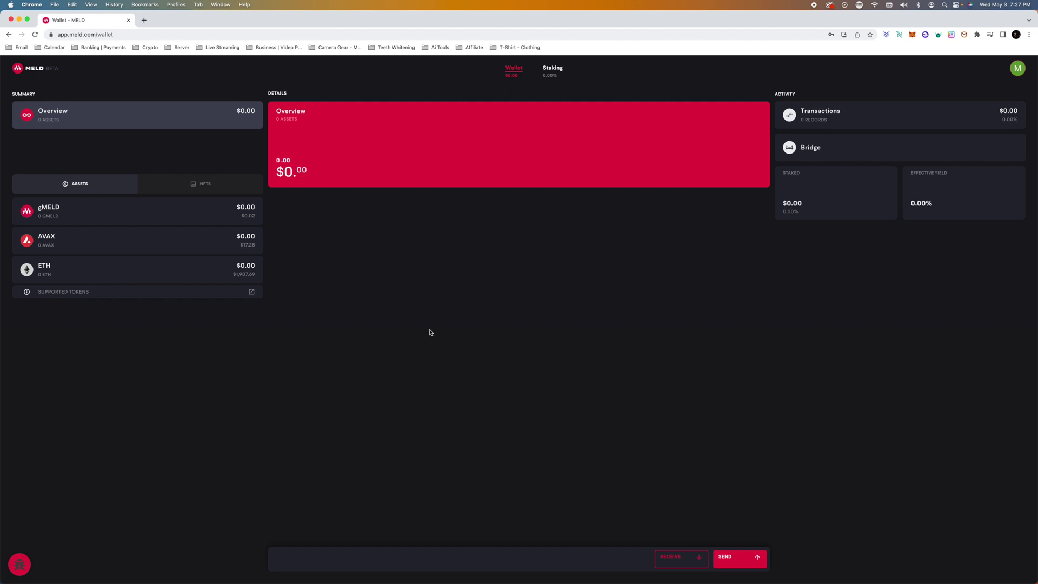
click(198, 185)
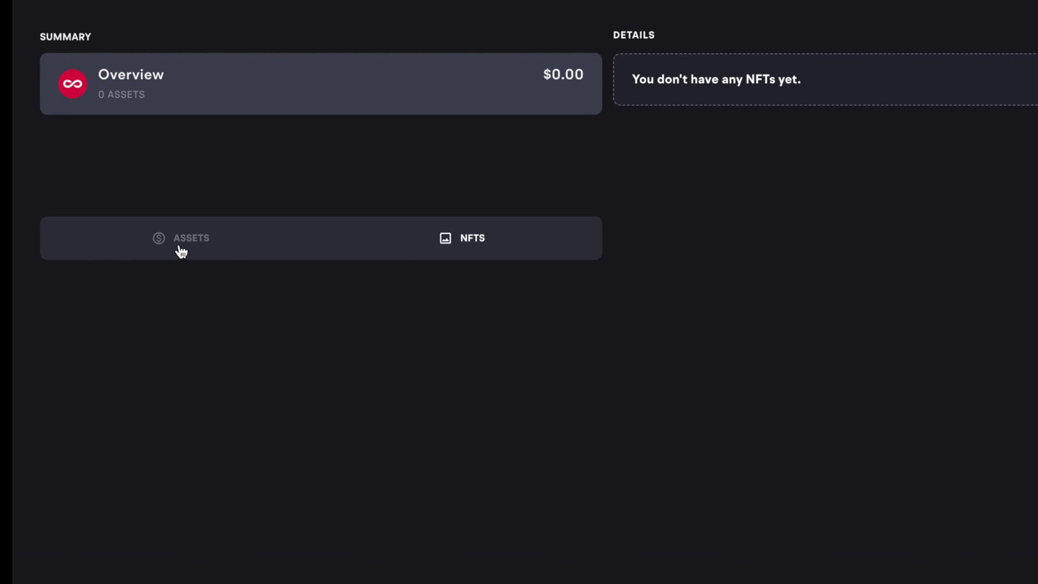
click(238, 251)
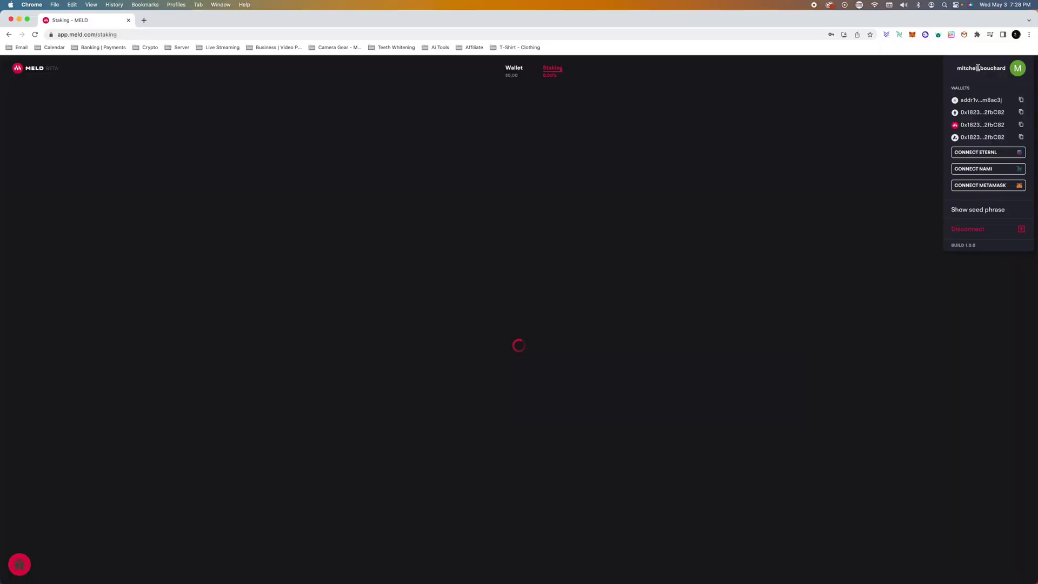
Connect the Nami wallet and copy its addr1q…fedc6l address from the wallet list
click(911, 416)
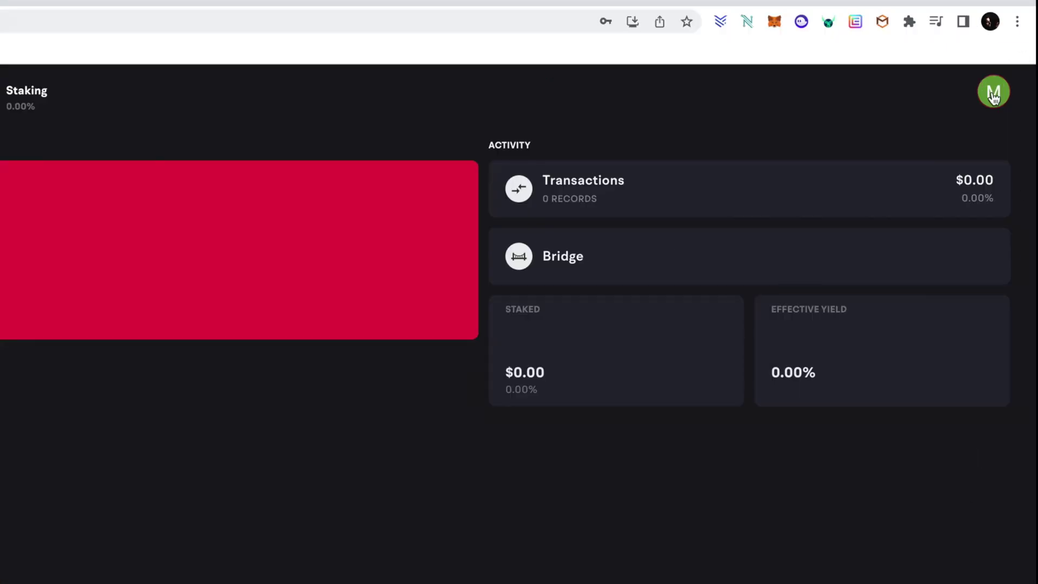
click(994, 95)
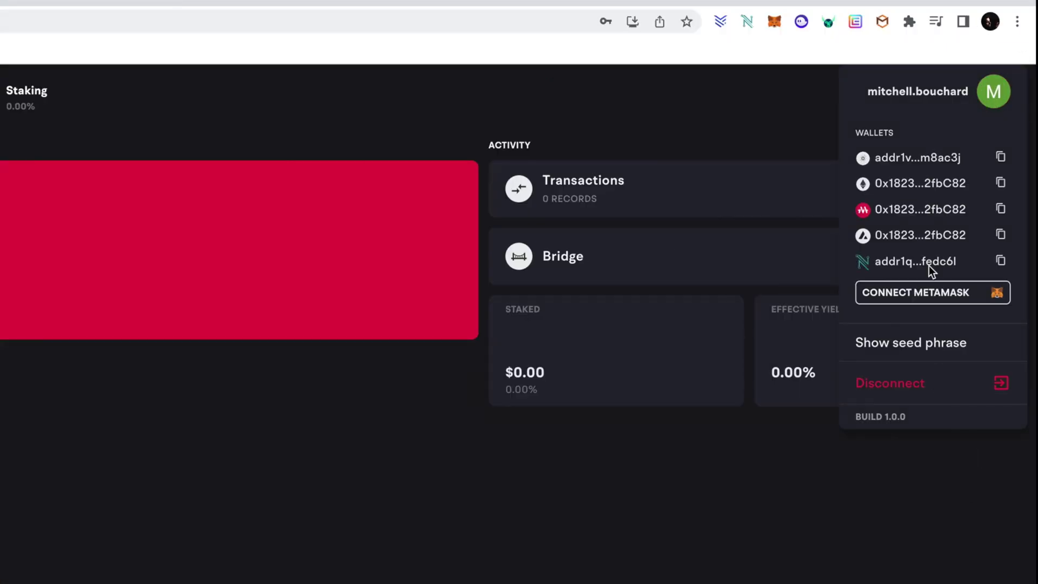
click(890, 265)
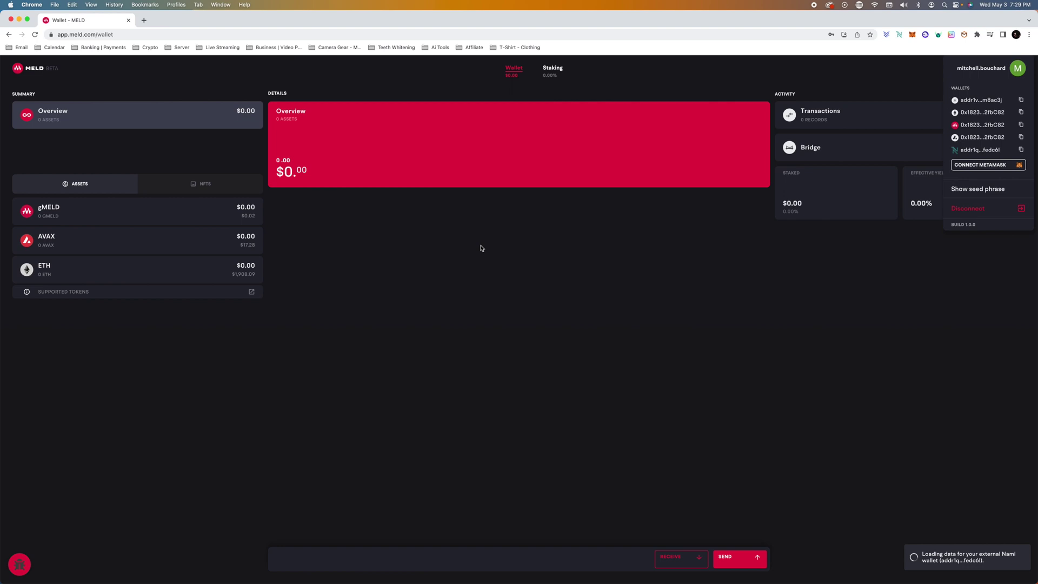
Toggle NFTS and ASSETS, then switch the Overview balance between token amounts and dollars
click(205, 187)
click(86, 186)
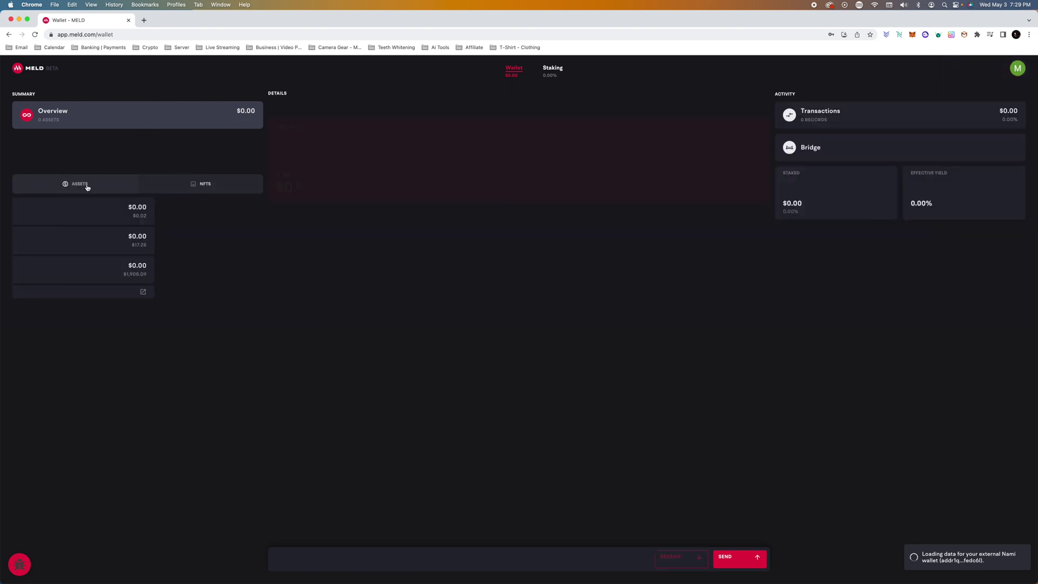
click(366, 132)
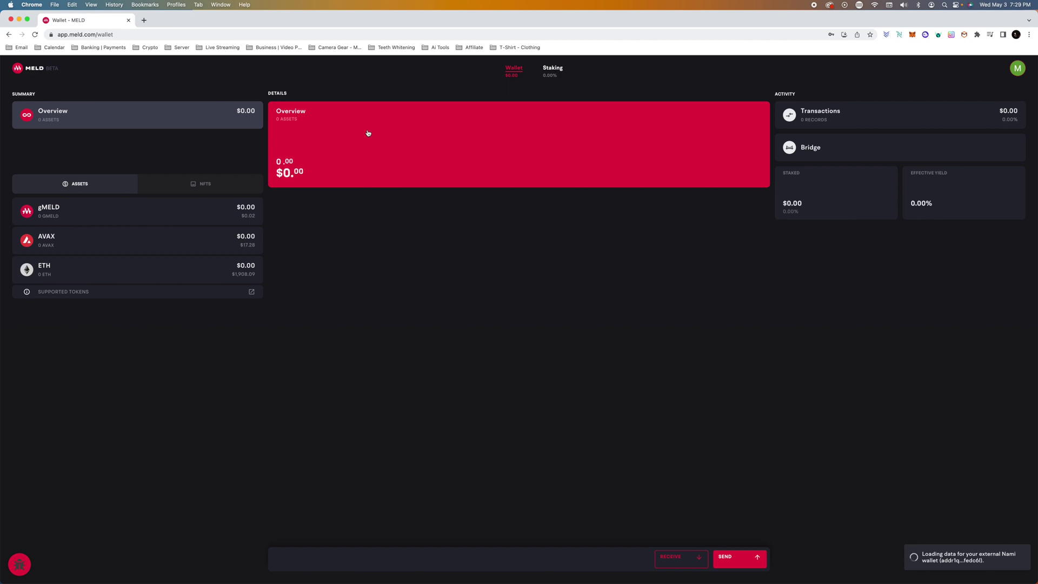
click(346, 161)
click(415, 161)
click(373, 155)
Open and close the bug-report options, then the account menu
click(20, 564)
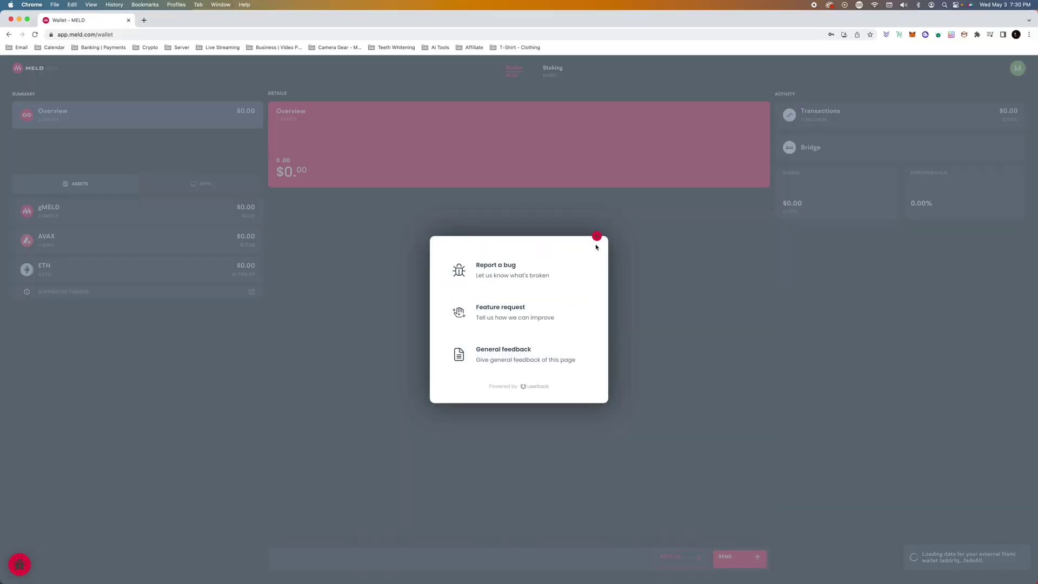
click(658, 155)
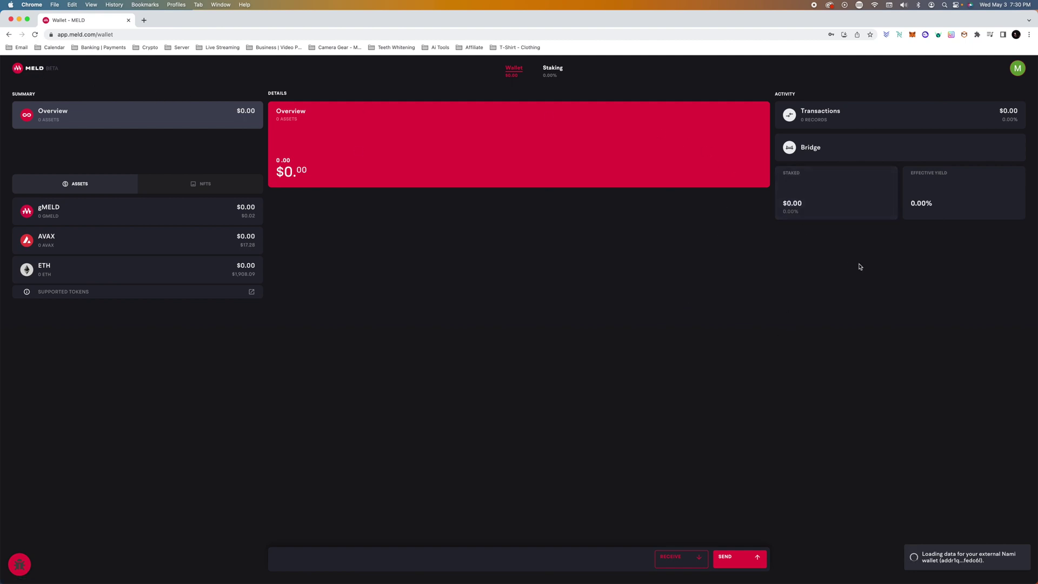
click(1017, 68)
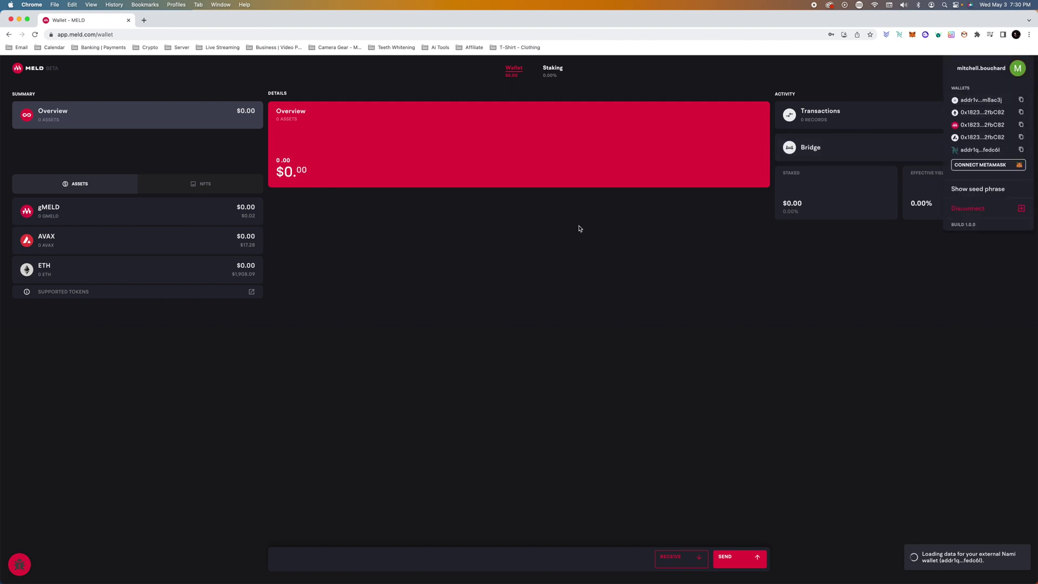
click(547, 238)
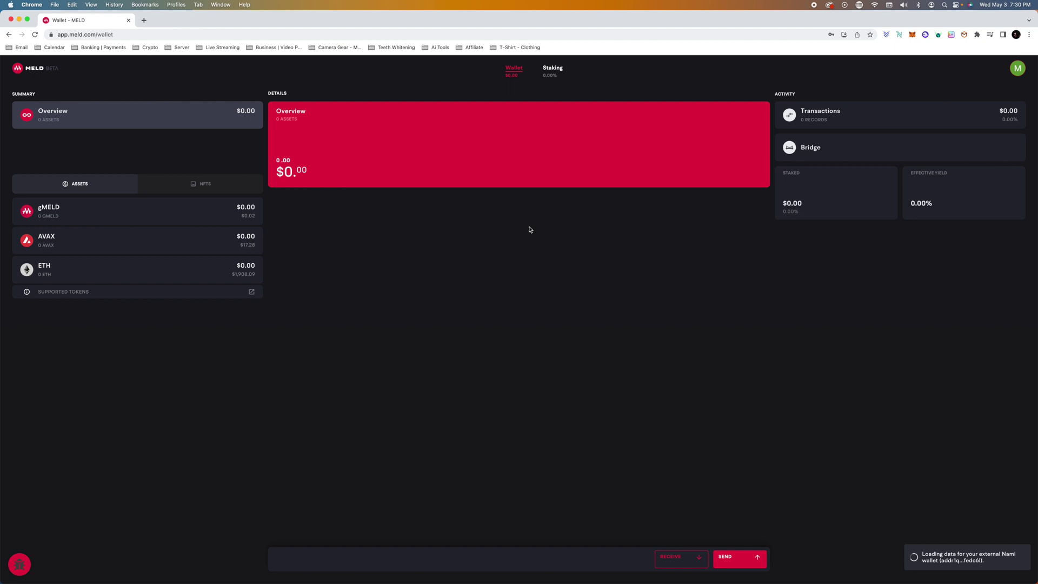
click(553, 71)
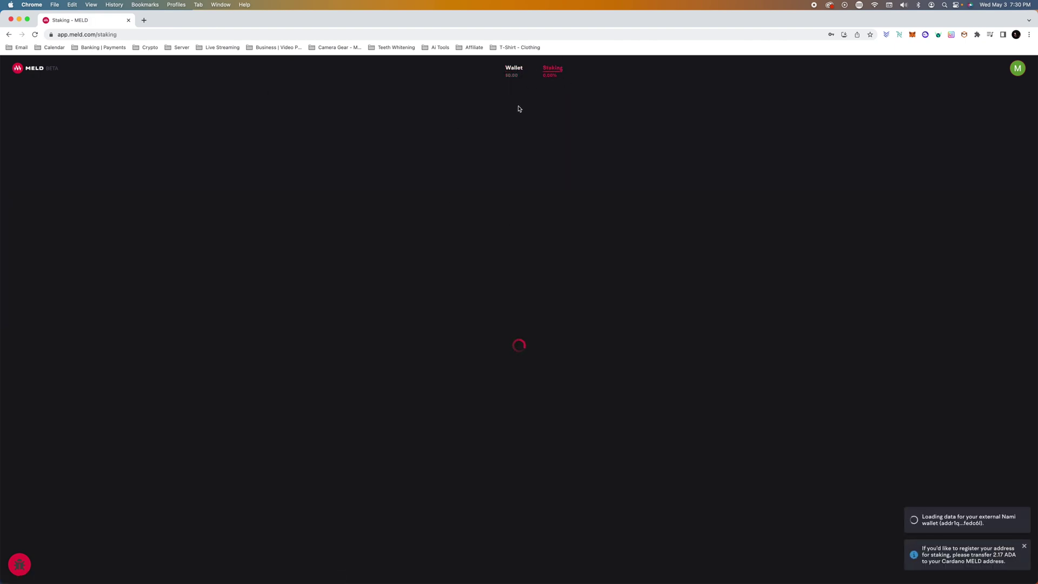
click(514, 70)
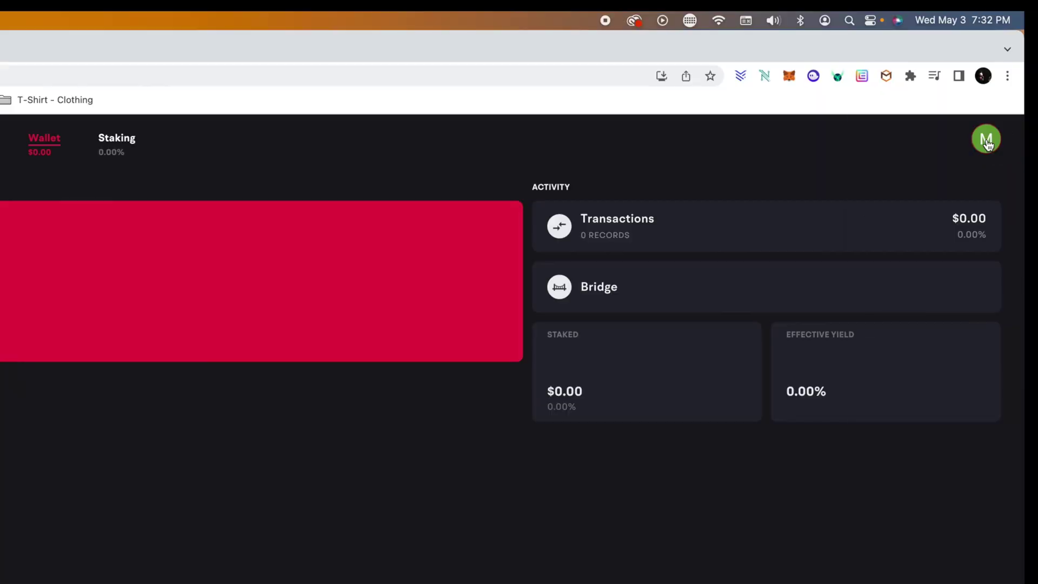
Choose Show seed phrase from the M avatar menu to display the recovery words
click(1018, 73)
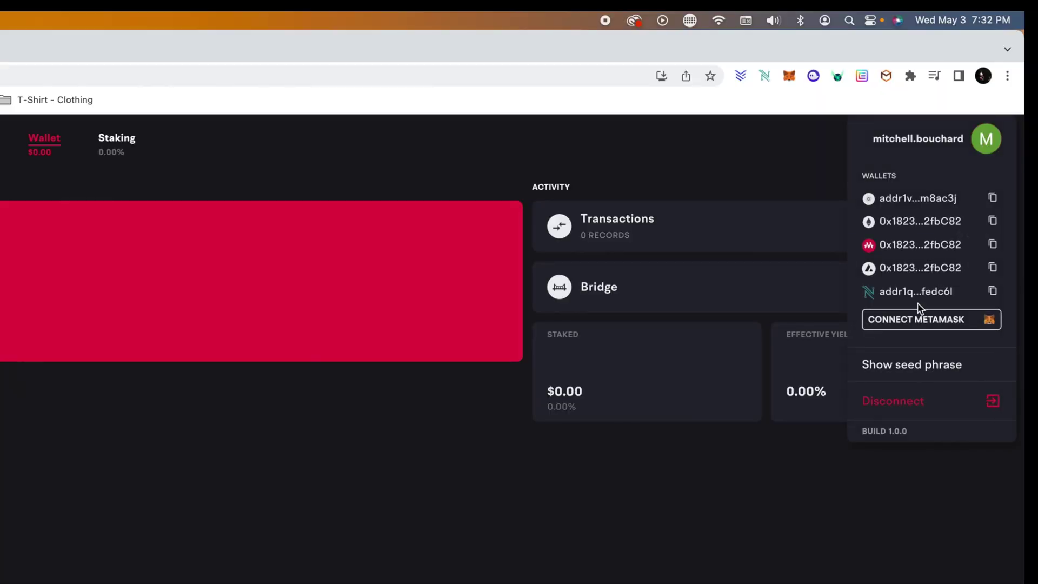
click(910, 374)
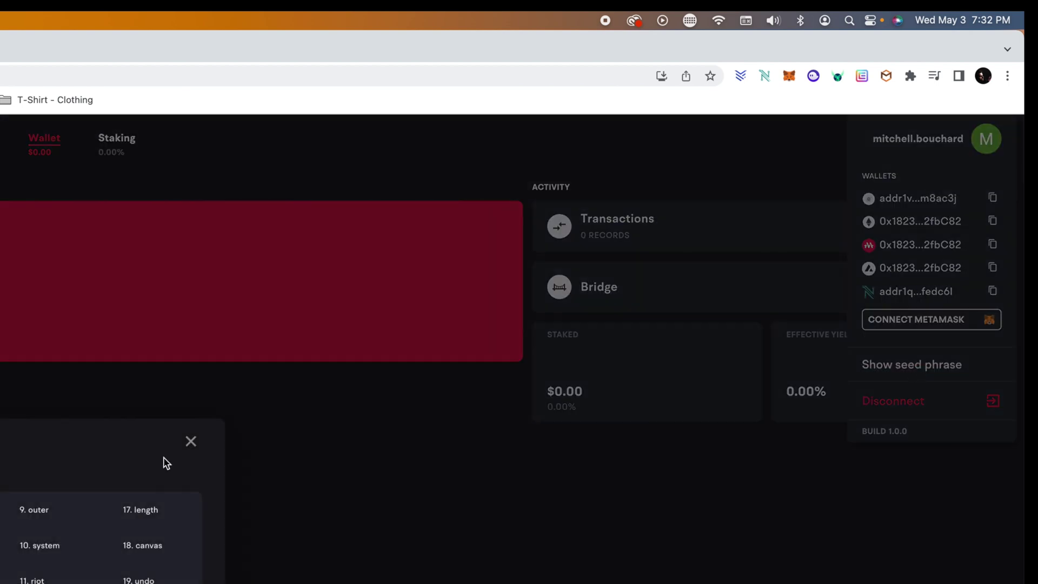